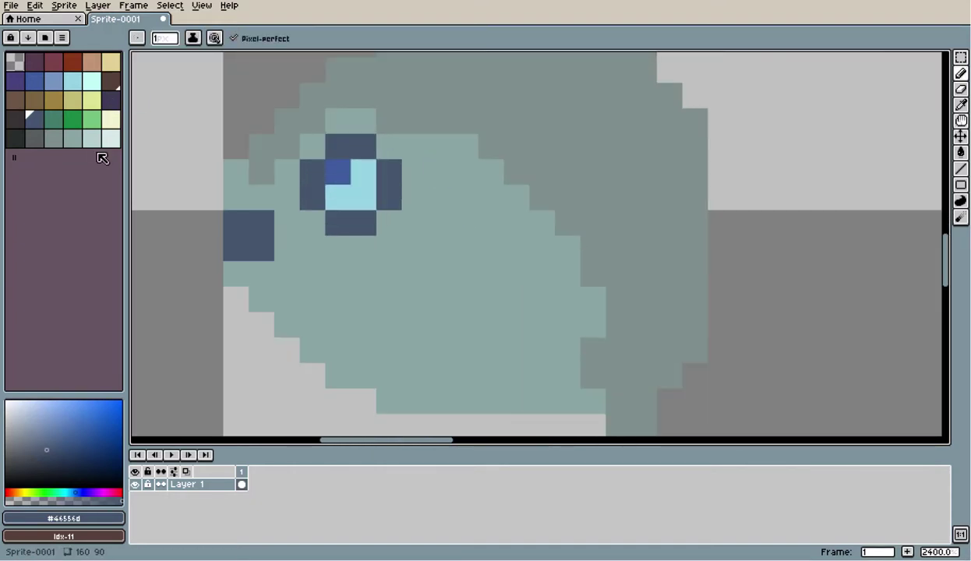
Pencil a dark grey (Idx-25) tail edge behind the fish's fins, with jagged, dithered pixels blending it into the body.
scroll(425, 178, down, 2)
click(39, 140)
scroll(581, 195, up, 1)
click(535, 117)
drag(553, 134, 551, 278)
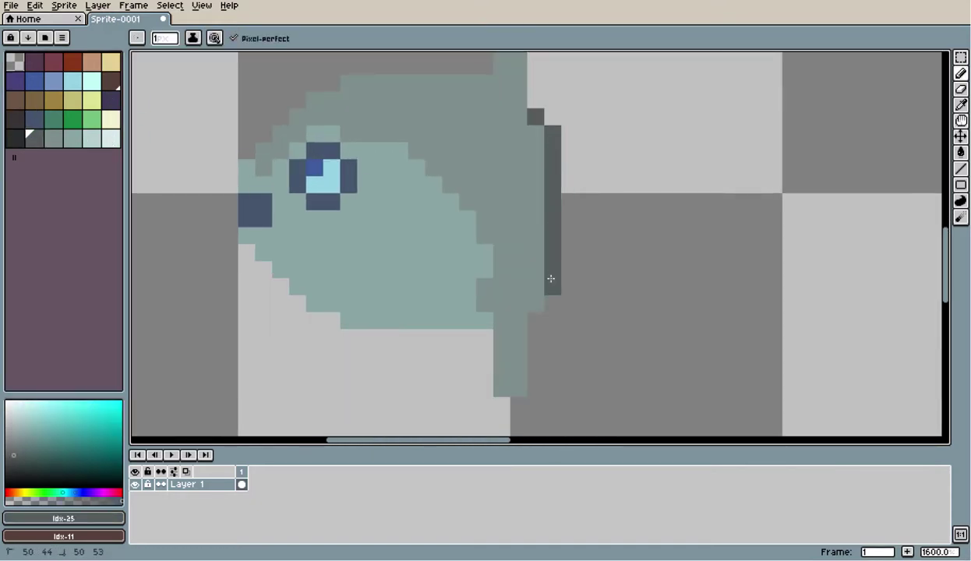
click(535, 303)
click(535, 151)
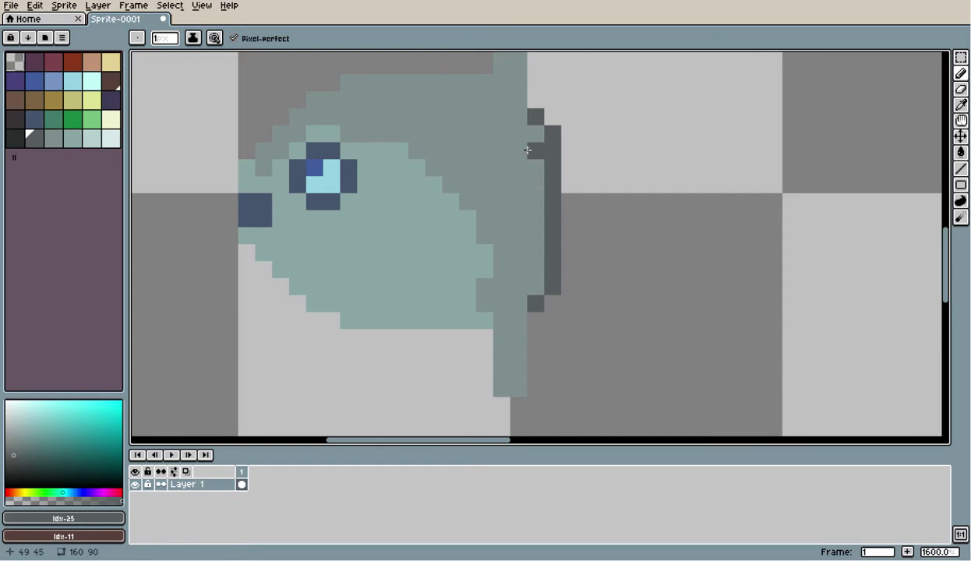
click(538, 219)
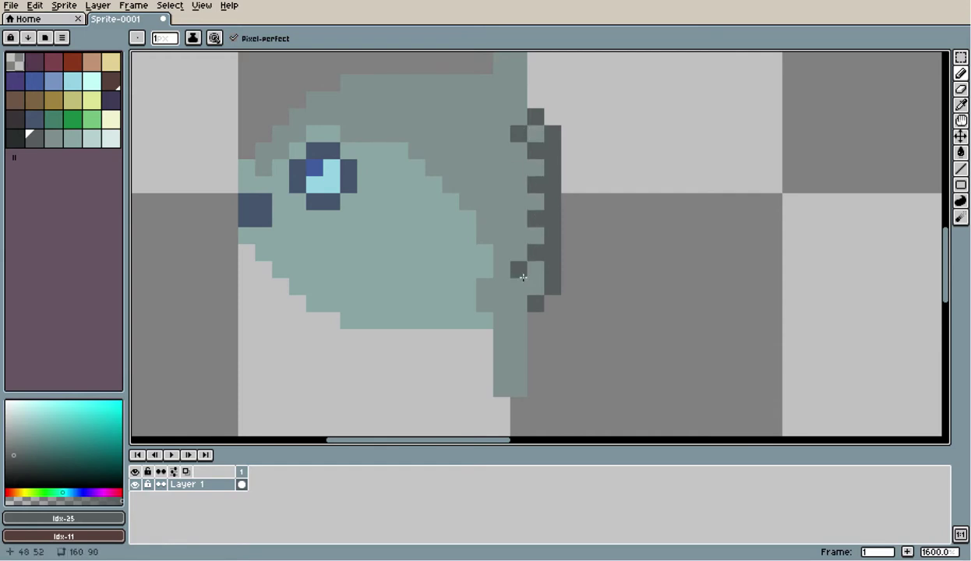
scroll(522, 292, down, 5)
scroll(522, 305, up, 1)
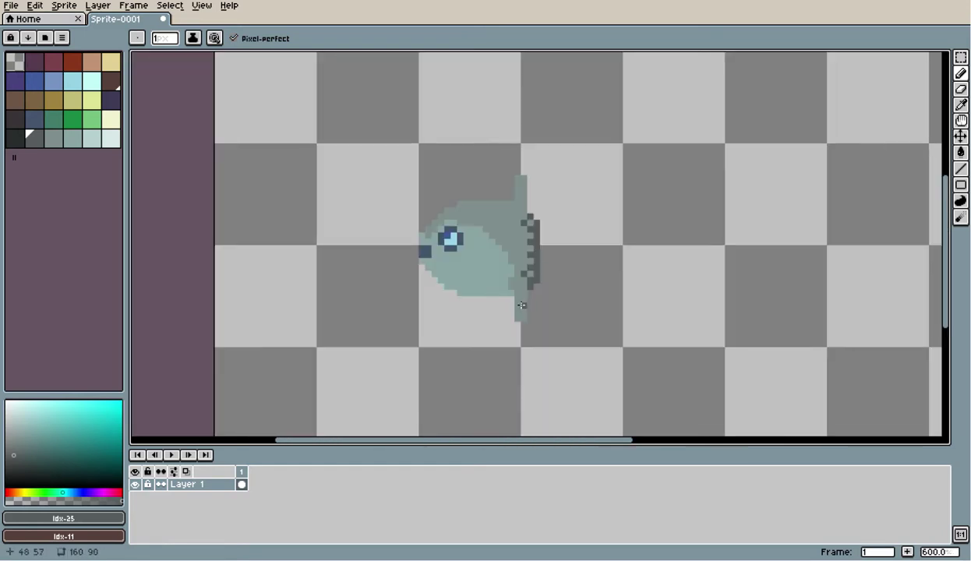
Widen the fish's rounded tail outward with a further vertical column of dark grey pixels.
scroll(521, 306, up, 4)
click(514, 121)
scroll(525, 171, down, 4)
scroll(527, 176, up, 4)
drag(572, 126, 572, 228)
scroll(568, 116, down, 4)
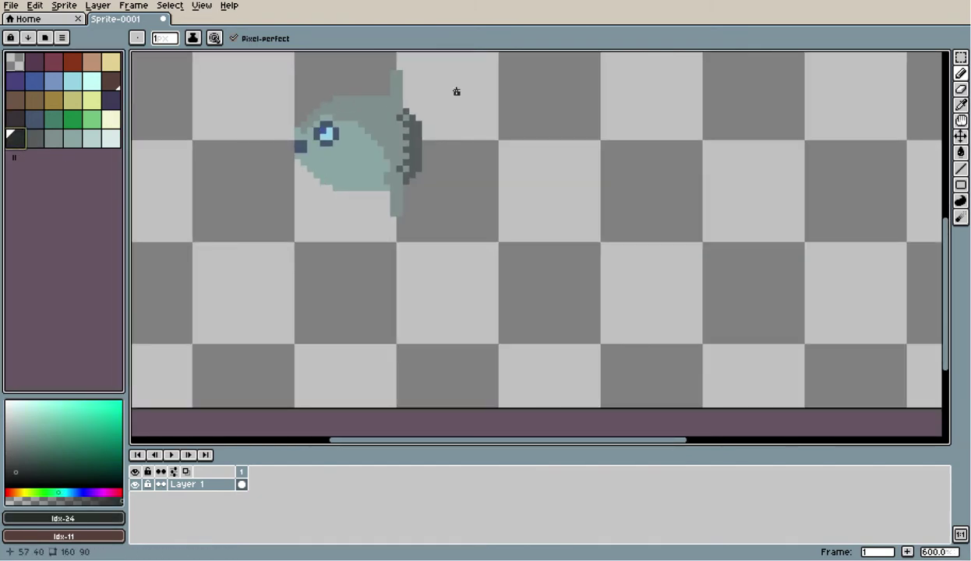
Recolour the outermost pixels of the tail's curve in slate blue (Idx-19), from its upper end to its lower end.
scroll(455, 91, up, 1)
click(34, 121)
scroll(358, 156, up, 3)
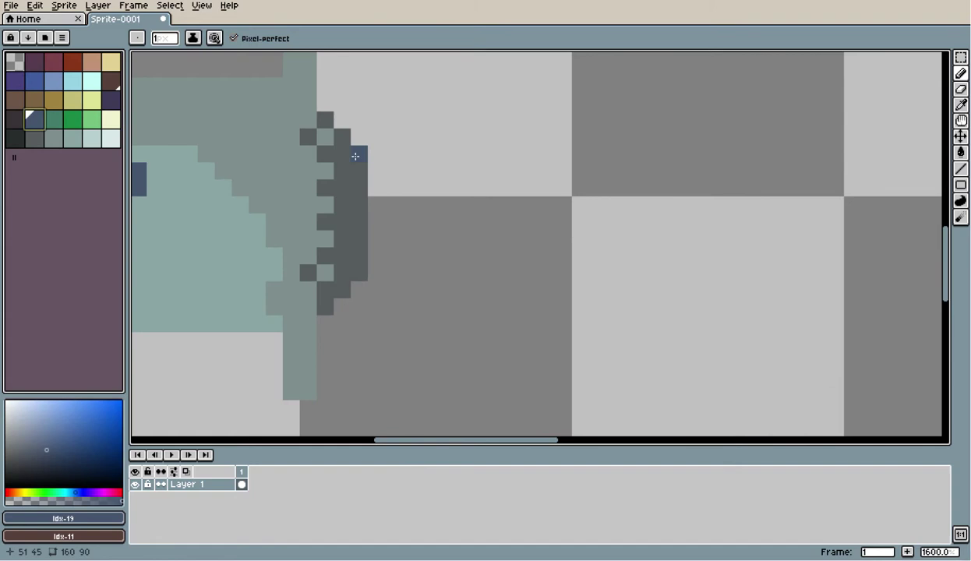
drag(358, 156, 345, 286)
click(325, 307)
drag(342, 137, 329, 118)
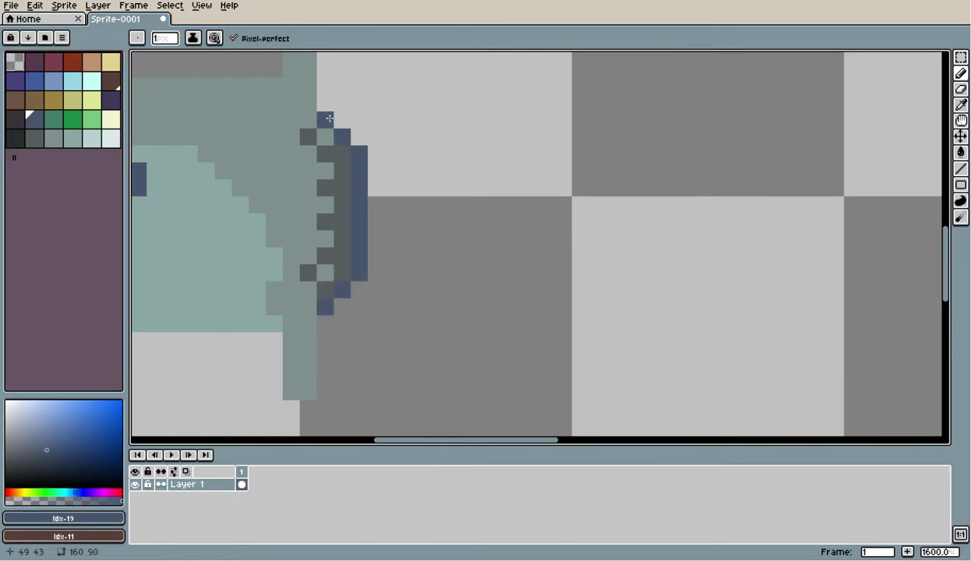
scroll(342, 158, down, 4)
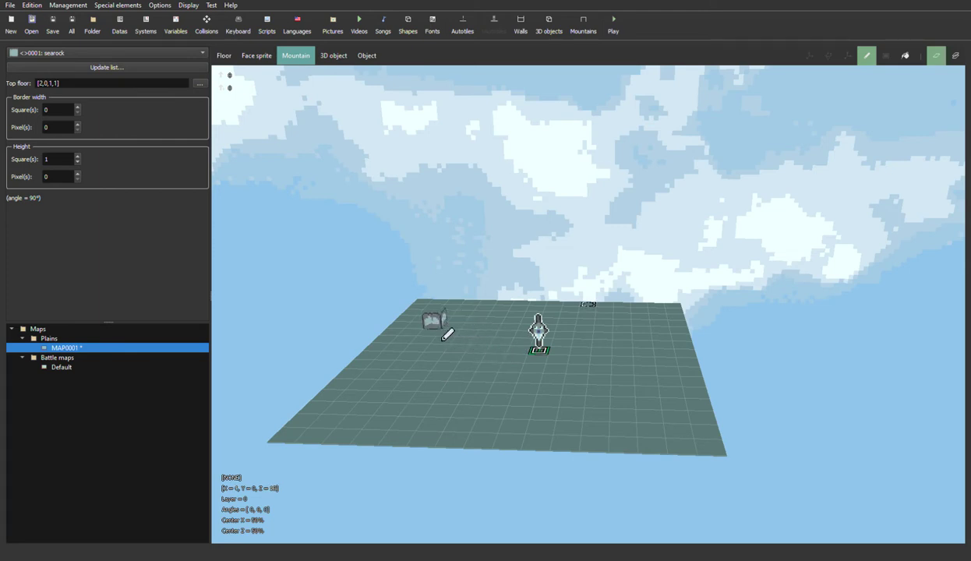
In the map editor, place a row of searock mountains 1 square high on MAP0001 and fill the floor with the second, lighter green tile.
mouse_move(435, 337)
mouse_down()
mouse_move(412, 355)
mouse_move(400, 393)
mouse_move(397, 385)
mouse_move(338, 407)
mouse_up()
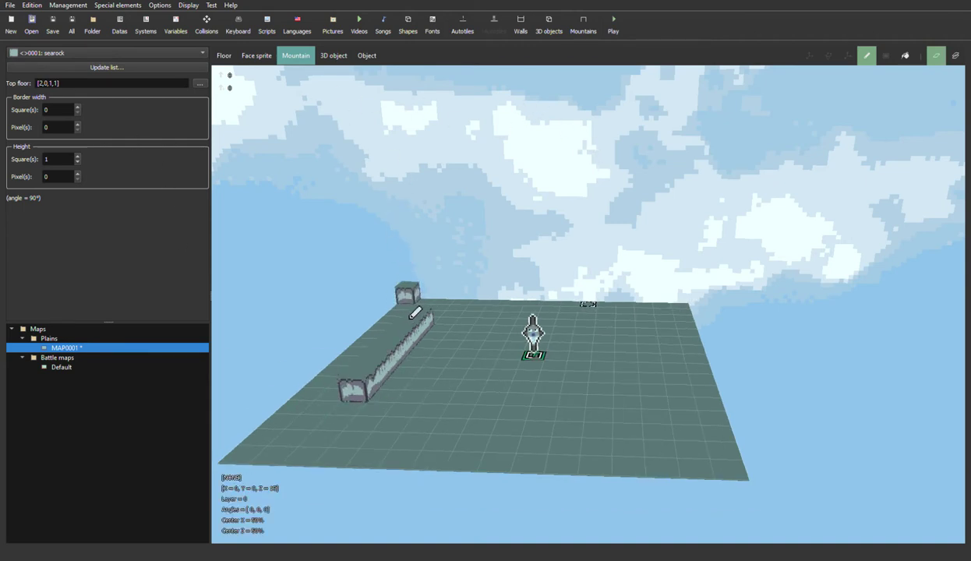
click(905, 57)
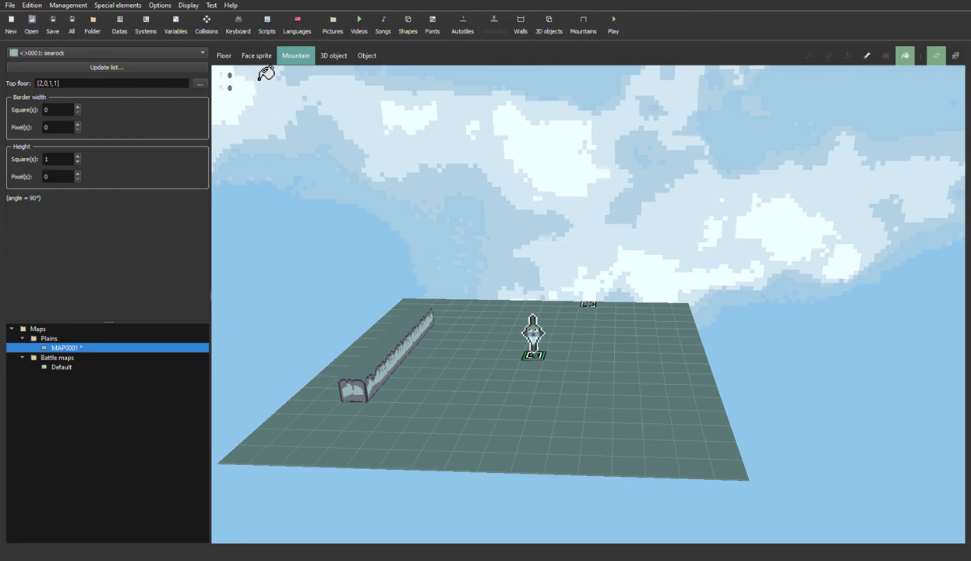
click(223, 57)
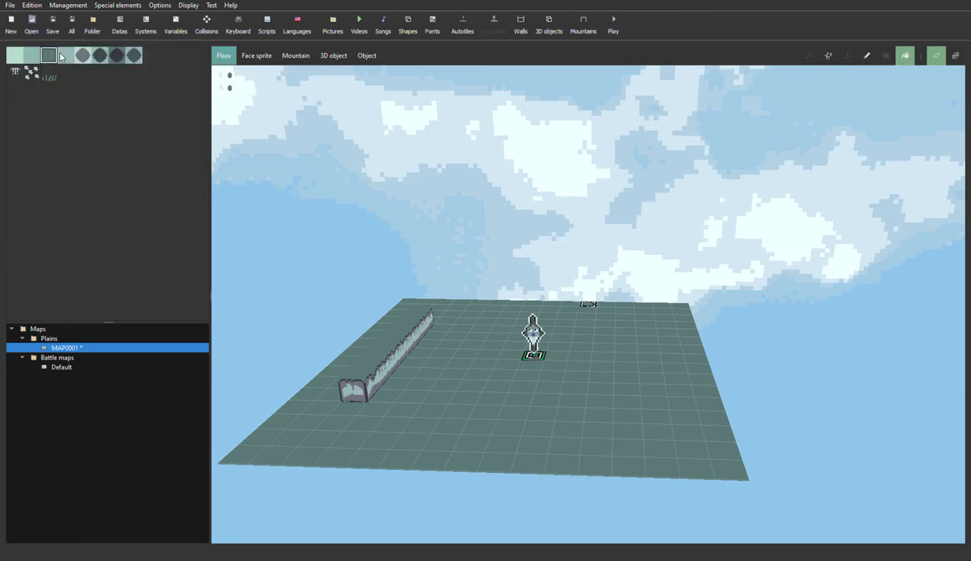
click(63, 56)
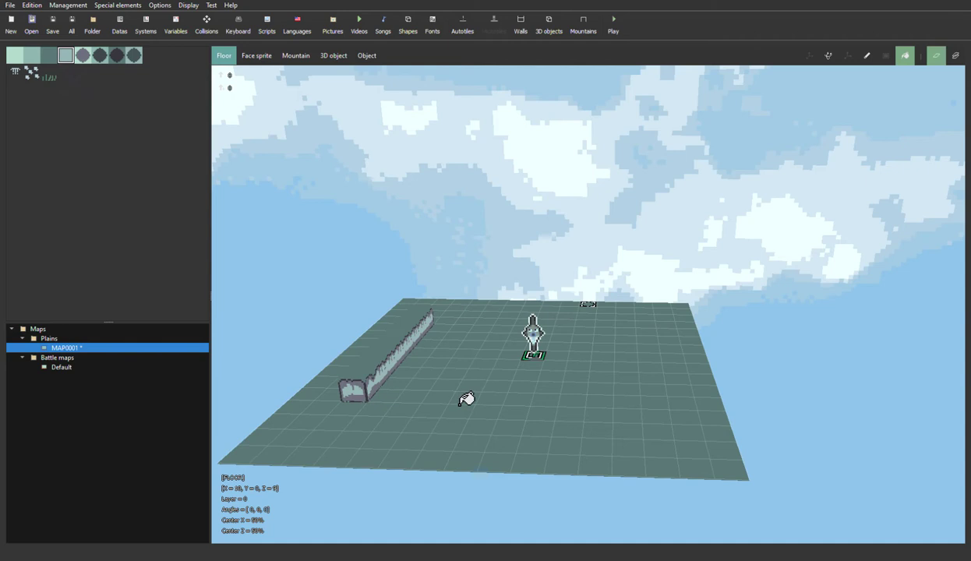
click(32, 55)
click(486, 391)
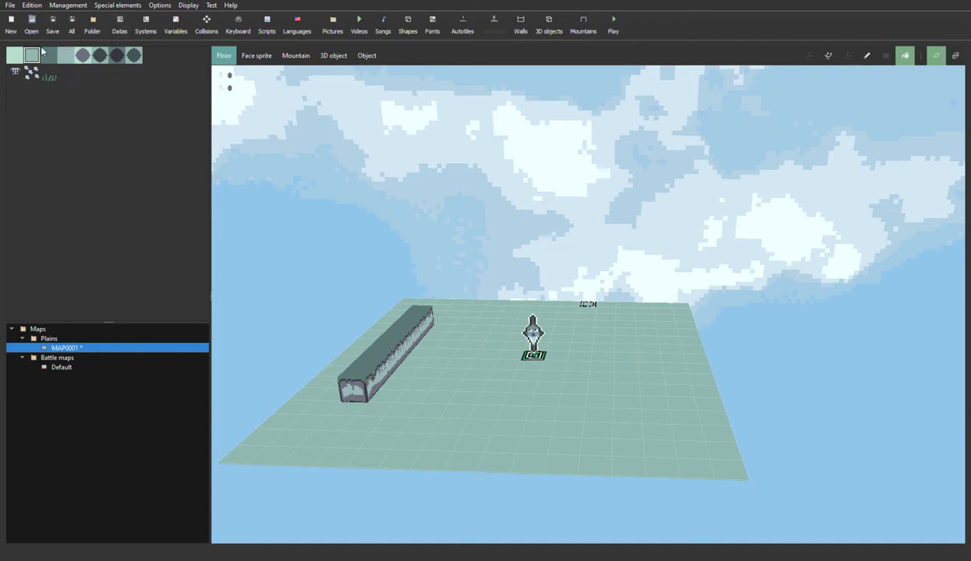
Set the searock mountain's border width to 1 square and paint sloped mountains around the near end of the existing rock row.
click(296, 56)
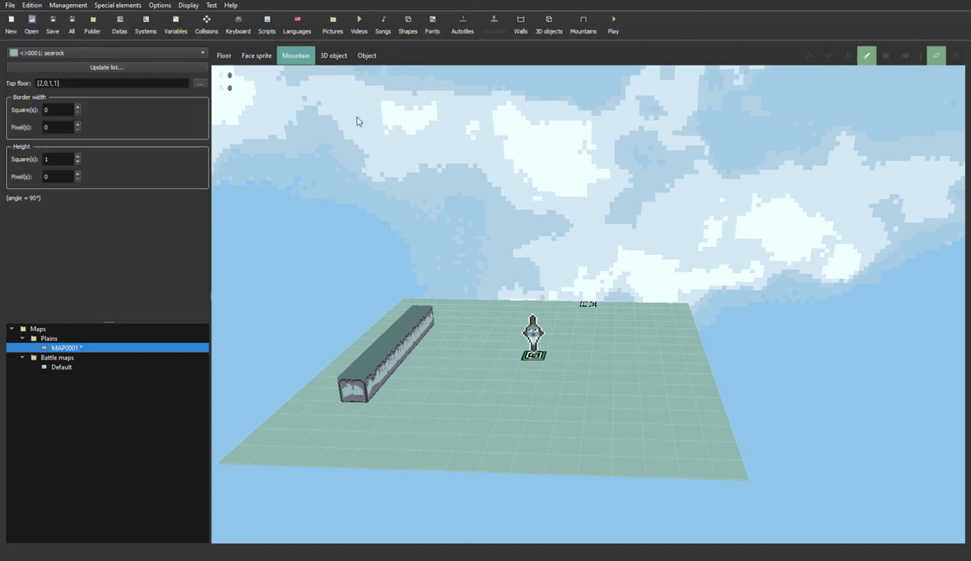
click(77, 109)
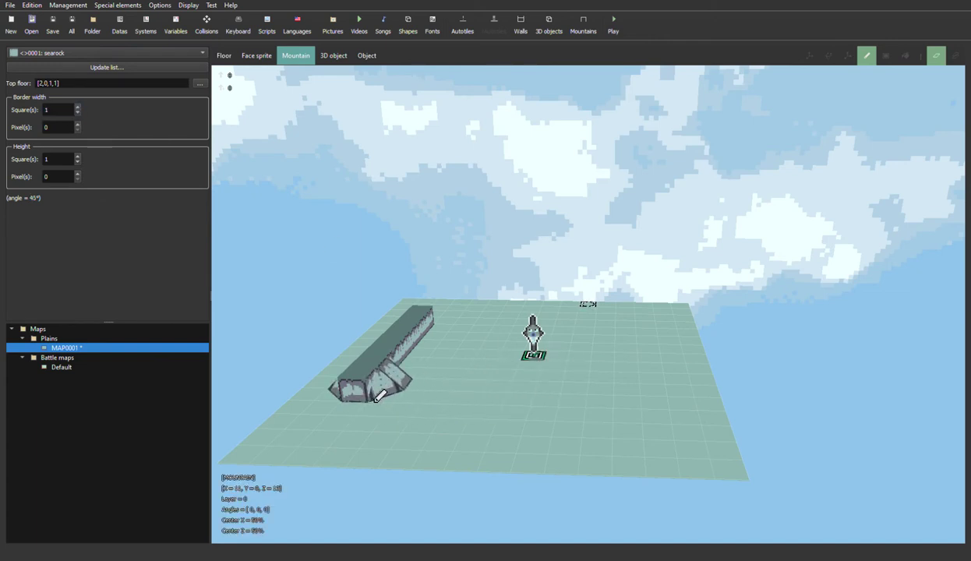
mouse_move(379, 396)
mouse_down()
mouse_move(381, 377)
mouse_move(418, 337)
mouse_move(383, 378)
mouse_move(343, 393)
mouse_move(350, 400)
mouse_move(335, 370)
mouse_move(371, 353)
mouse_move(332, 390)
mouse_move(380, 413)
mouse_move(327, 433)
mouse_move(343, 450)
mouse_move(347, 421)
mouse_move(359, 417)
mouse_move(334, 441)
mouse_move(249, 446)
mouse_move(220, 437)
mouse_move(303, 433)
mouse_move(318, 408)
mouse_up()
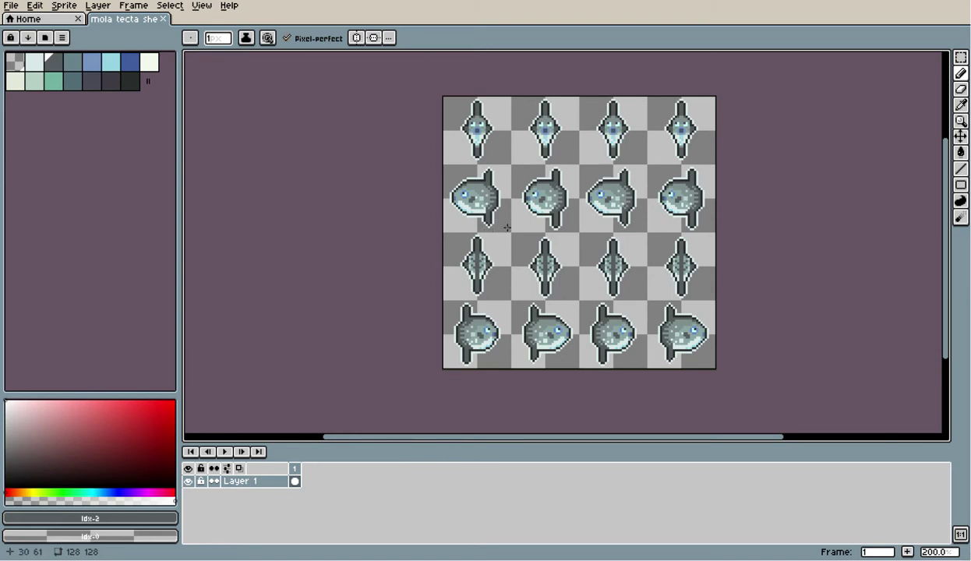
Examine the mola tecta sprite sheet row by row, covering the front, left, back and right swimming views.
scroll(717, 226, down, 2)
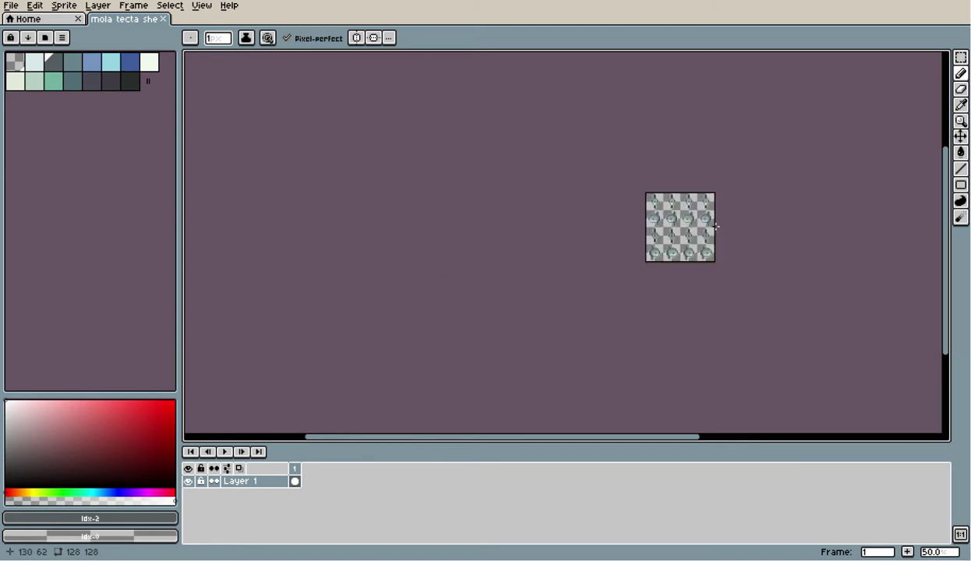
scroll(743, 204, up, 1)
scroll(763, 209, up, 2)
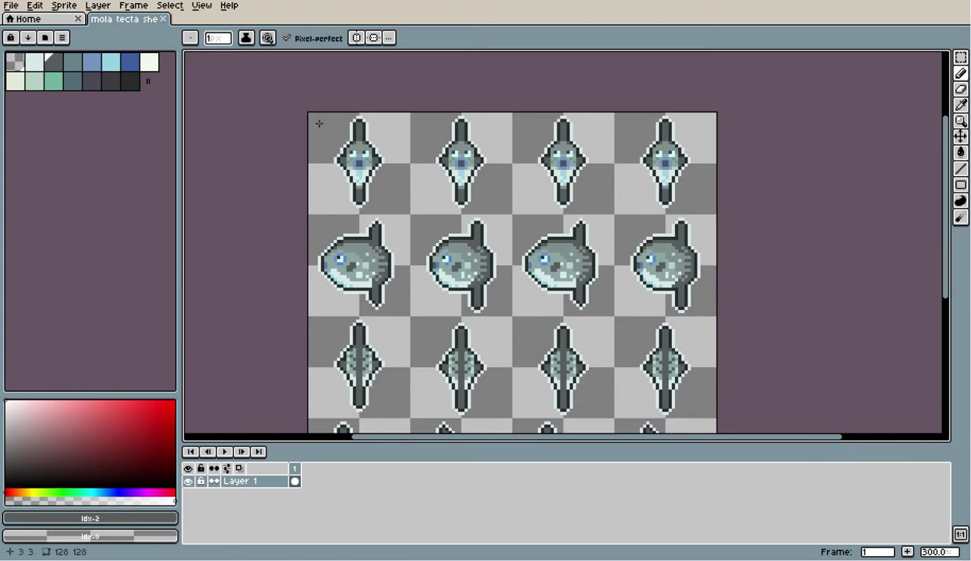
scroll(323, 133, up, 5)
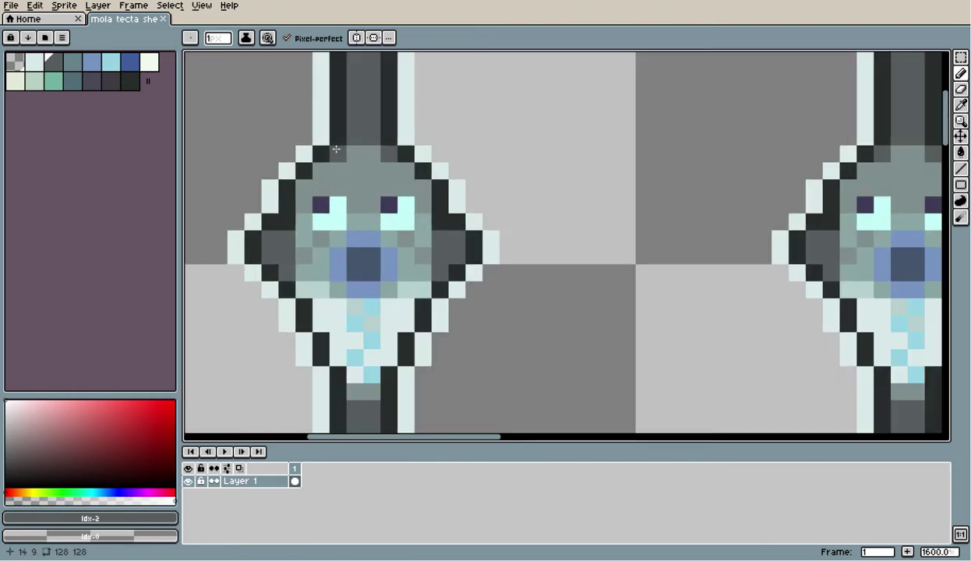
scroll(336, 151, down, 1)
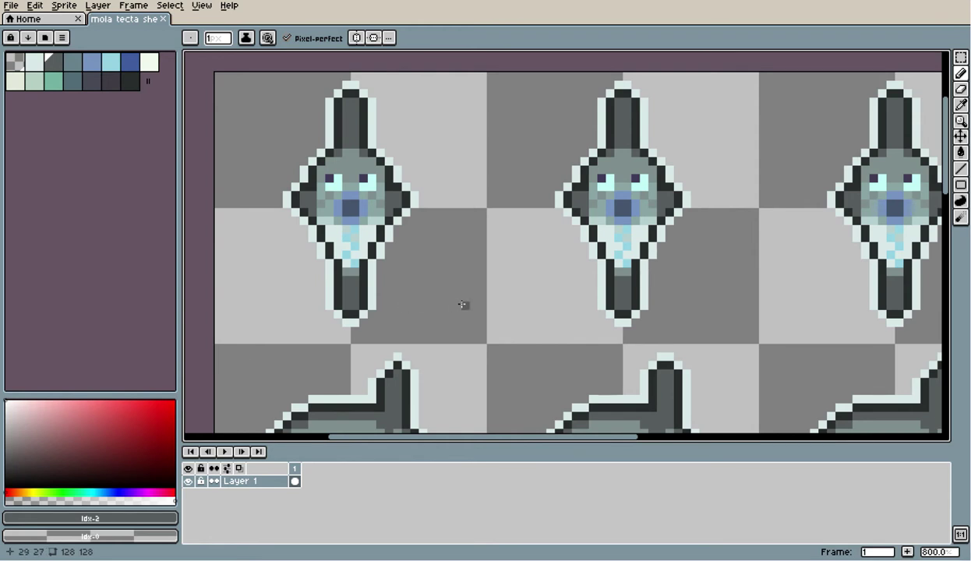
key(h)
drag(484, 343, 505, 141)
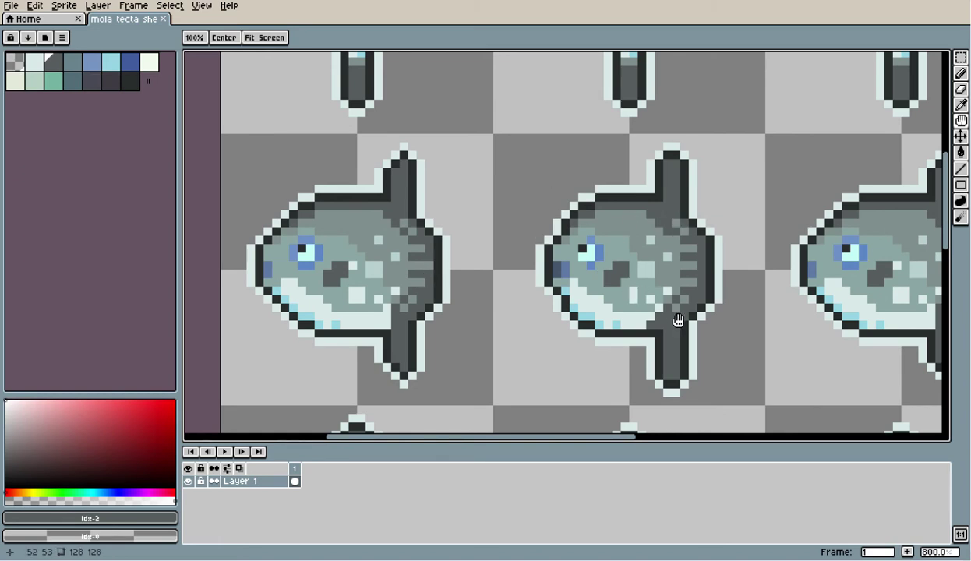
drag(679, 321, 618, 165)
drag(514, 300, 522, 201)
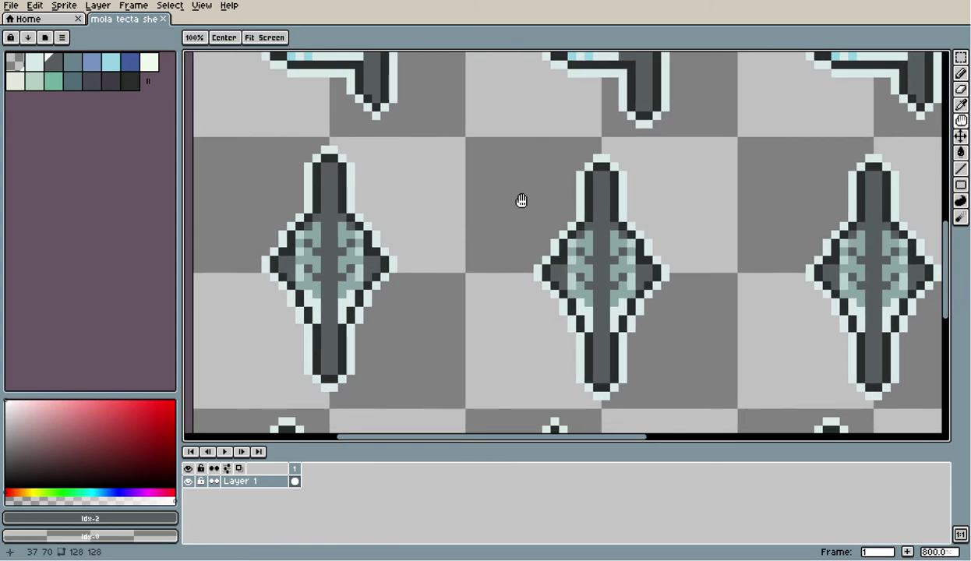
drag(784, 356, 717, 269)
drag(663, 321, 676, 231)
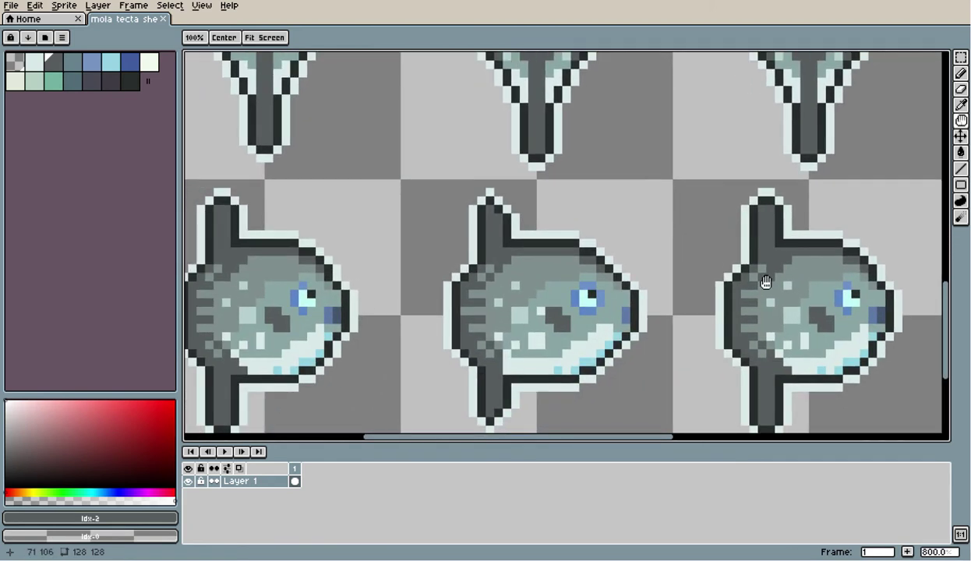
drag(769, 302, 474, 242)
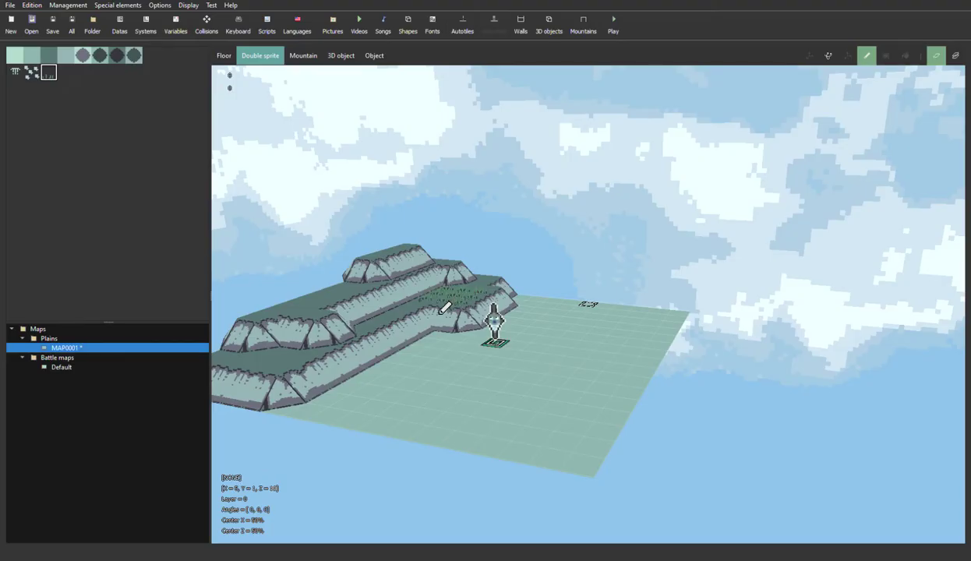
Paint the seagrass double sprite over the rock terrace and the near part of the floor, and select the jellyfish sprite.
click(365, 294)
mouse_move(325, 315)
mouse_down()
mouse_move(342, 302)
mouse_move(294, 318)
mouse_up()
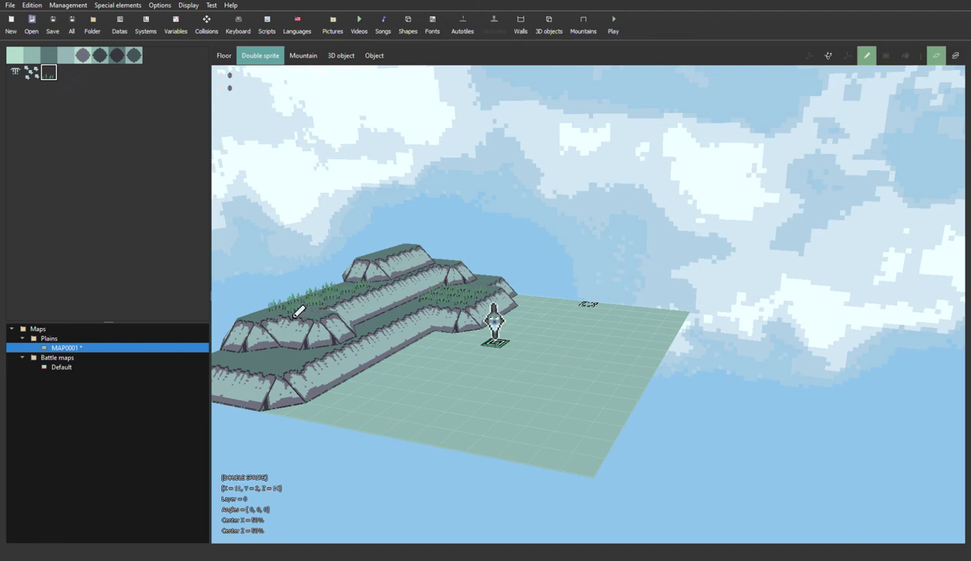
mouse_move(530, 404)
mouse_down()
mouse_move(590, 394)
mouse_move(524, 386)
mouse_move(505, 423)
mouse_move(618, 420)
mouse_move(641, 392)
mouse_up()
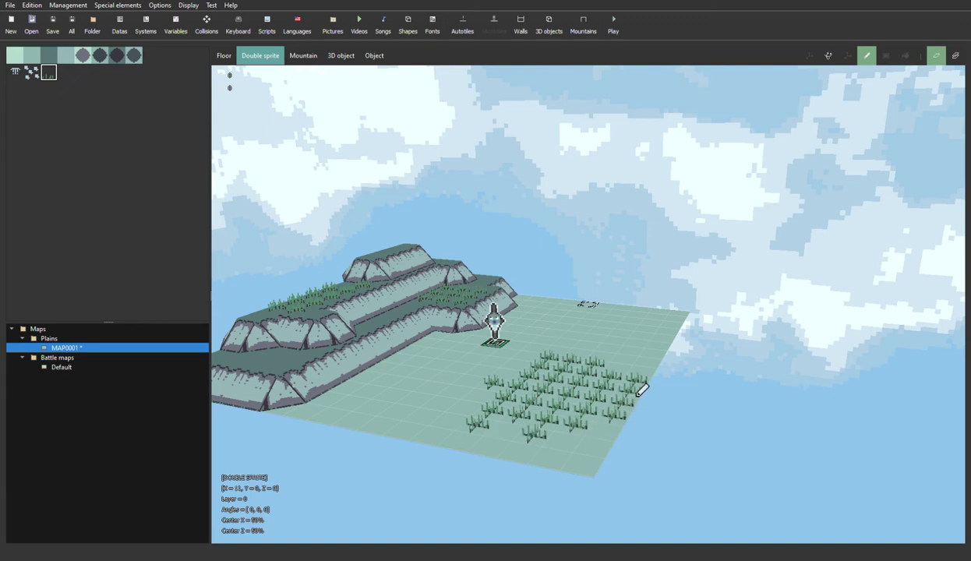
click(15, 73)
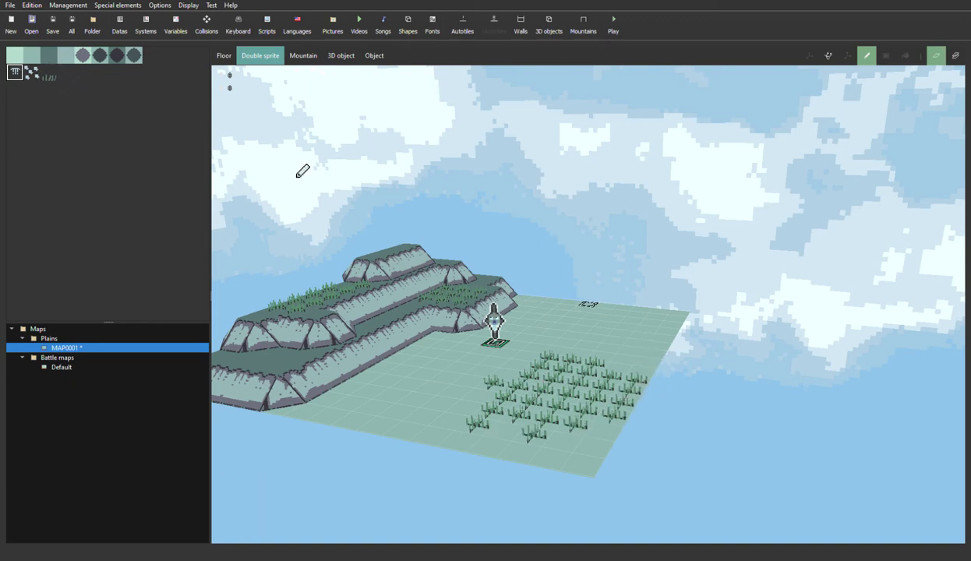
click(264, 113)
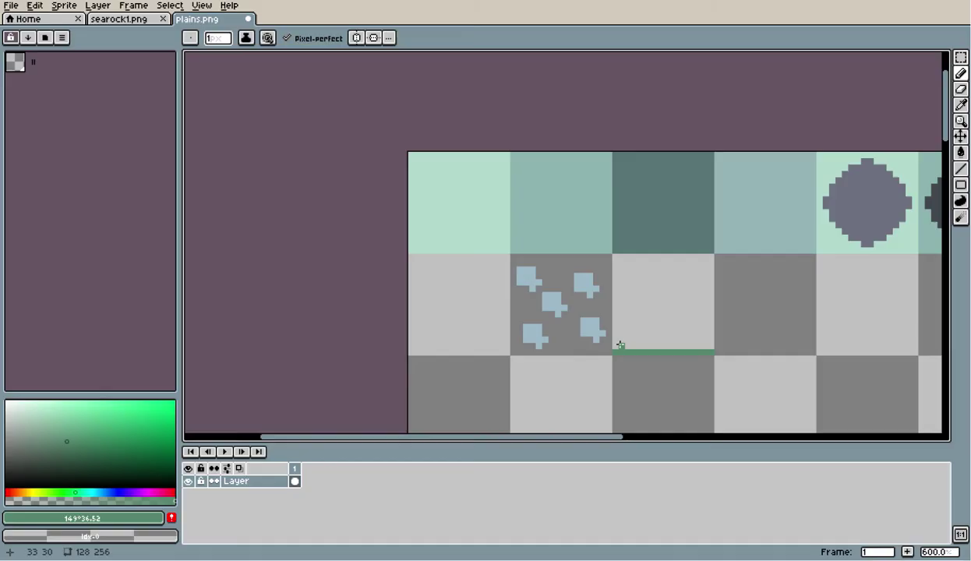
Draw green grass blades of varying heights rising from the green baseline in the third tile of plains.png's second row.
drag(647, 354, 647, 318)
drag(673, 353, 673, 328)
mouse_move(654, 346)
mouse_down()
mouse_move(646, 350)
mouse_move(704, 327)
mouse_up()
drag(699, 345, 698, 352)
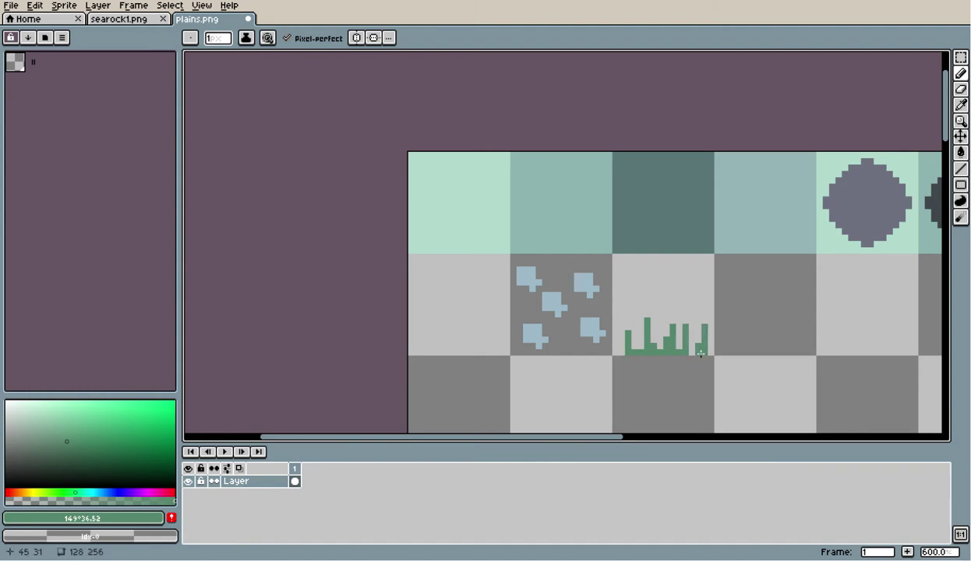
Shade the bases of the grass blades with scattered dark teal-grey pixels, using hue 181, saturation 11 and value 21.
click(128, 492)
click(45, 470)
scroll(640, 352, up, 3)
click(22, 477)
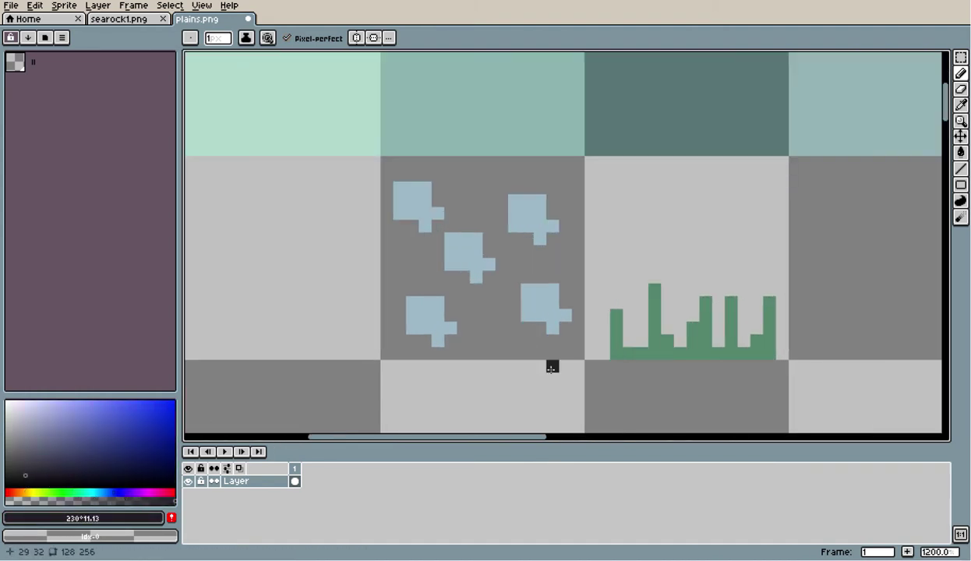
click(25, 469)
click(91, 492)
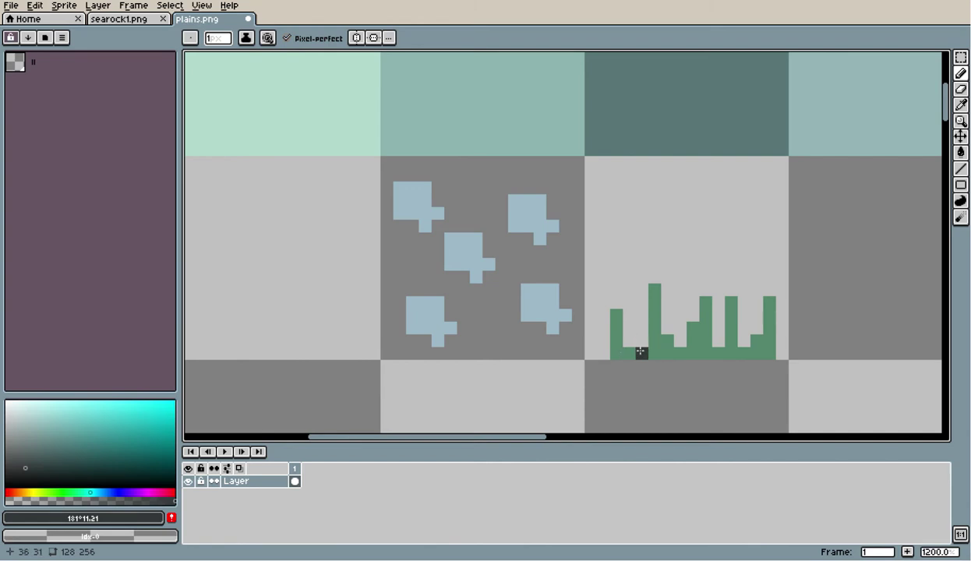
click(667, 352)
click(706, 351)
click(706, 342)
drag(770, 342, 769, 349)
click(668, 343)
click(630, 351)
scroll(629, 385, down, 1)
click(704, 358)
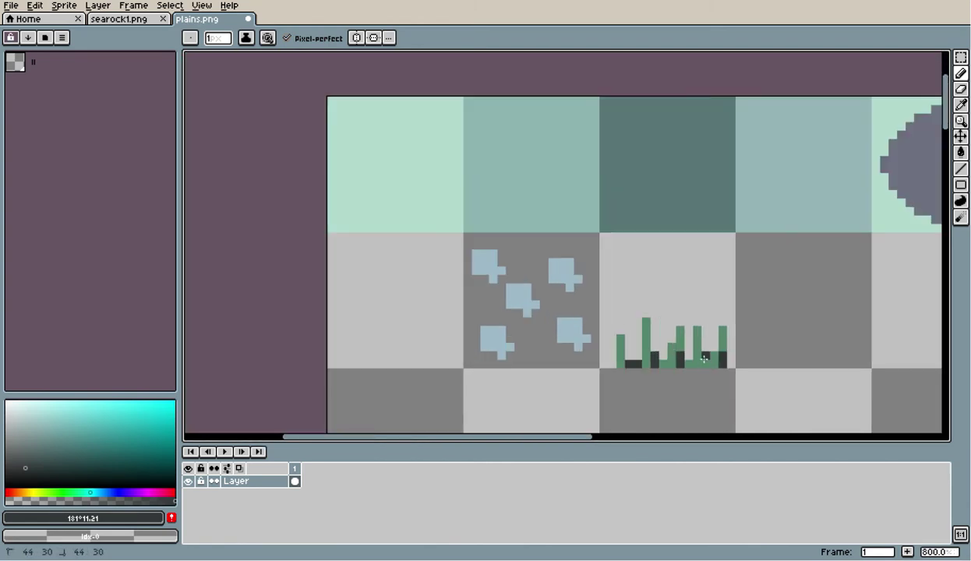
scroll(704, 358, down, 3)
scroll(697, 341, up, 3)
click(647, 310)
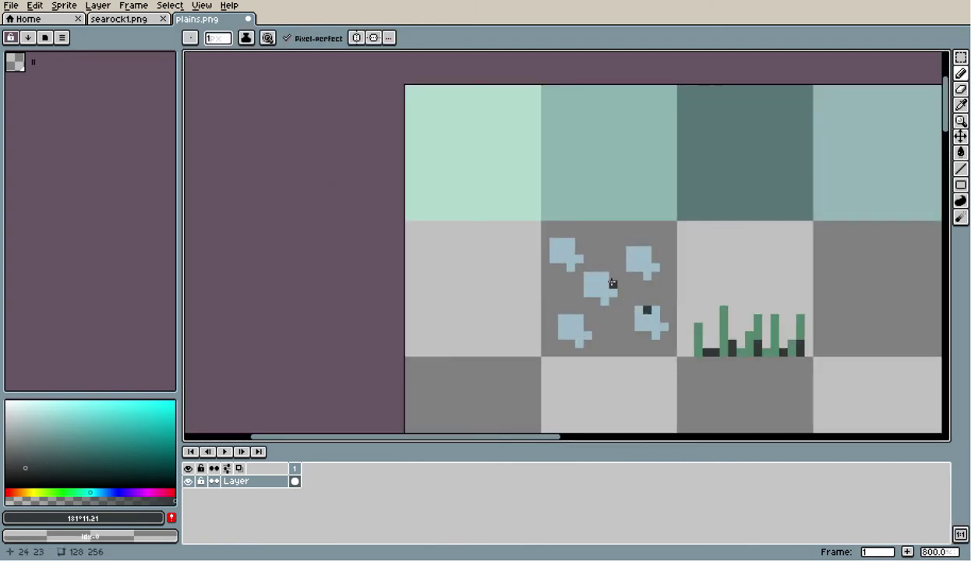
key(ctrl+z)
key(ctrl+z)
Fill the five light blue shapes in the tile beside the grass with a brighter variation of their sampled blue.
scroll(359, 305, up, 1)
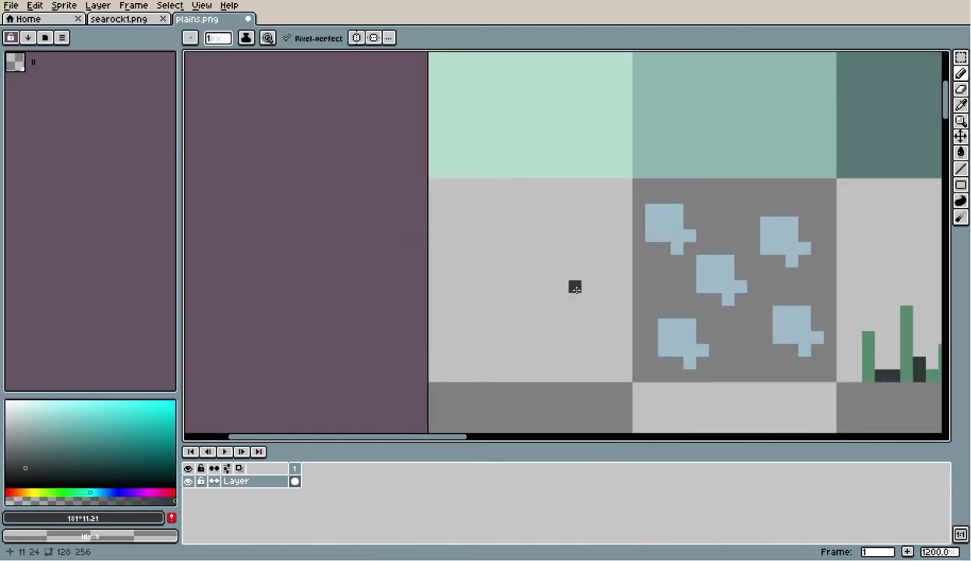
alt+click(664, 234)
click(34, 414)
key(g)
click(677, 230)
click(718, 274)
click(781, 237)
click(791, 326)
click(690, 350)
scroll(608, 330, down, 5)
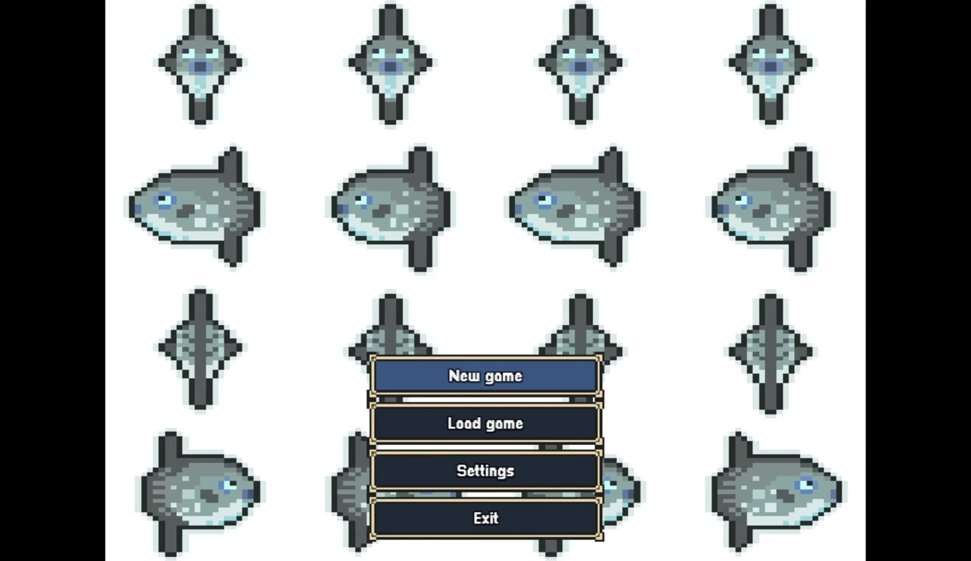
Start the game from the title screen and playtest the map by moving the sunfish down, right and up.
click(522, 425)
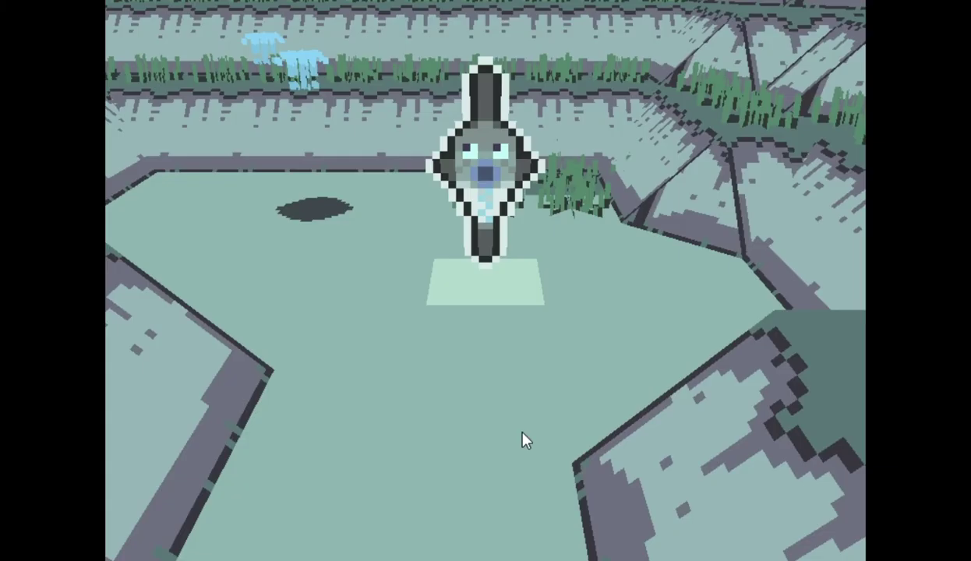
key(s)
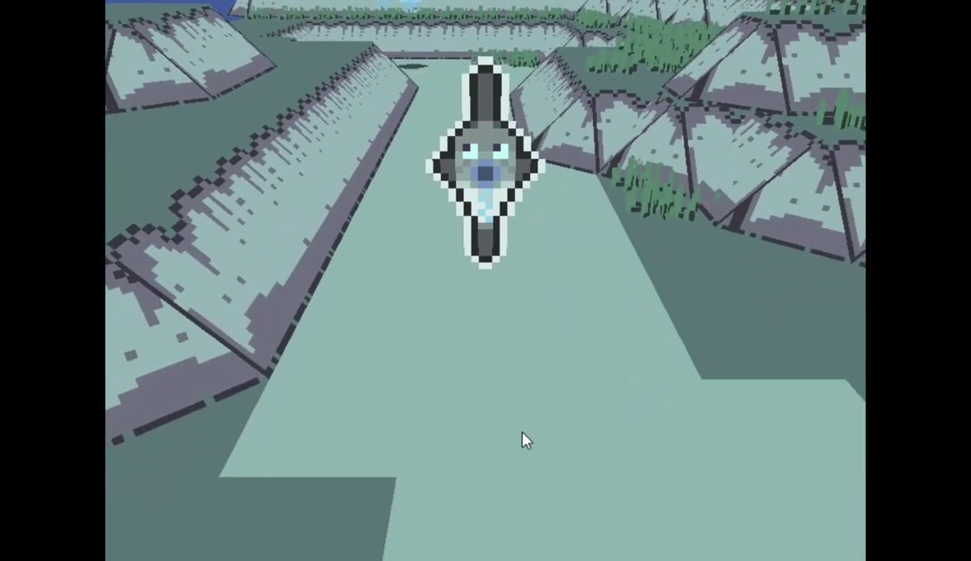
key(d)
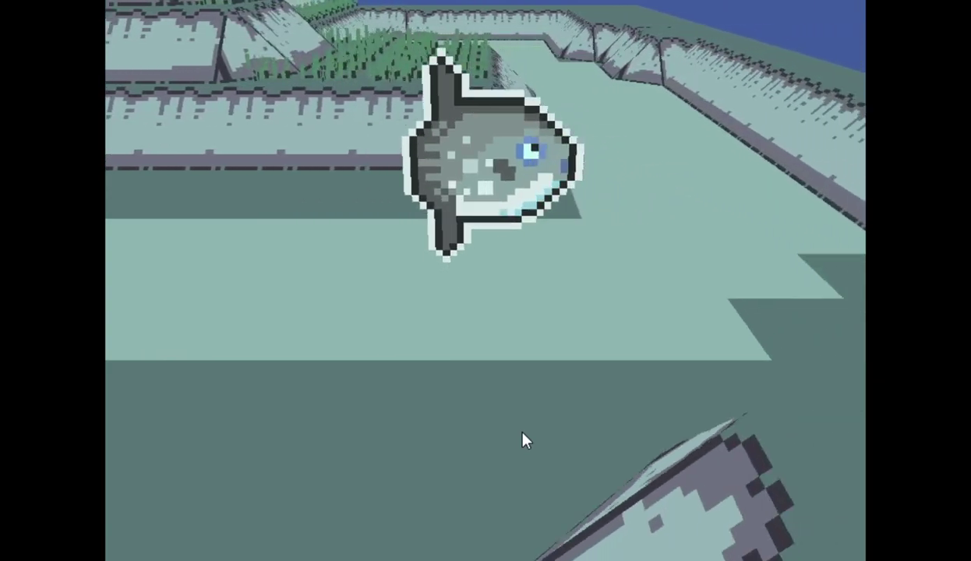
key(w)
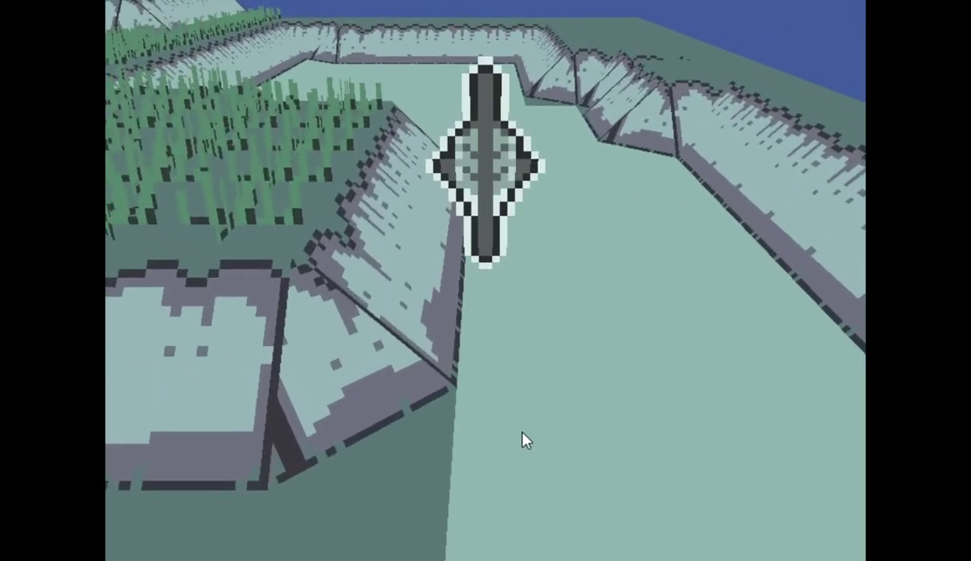